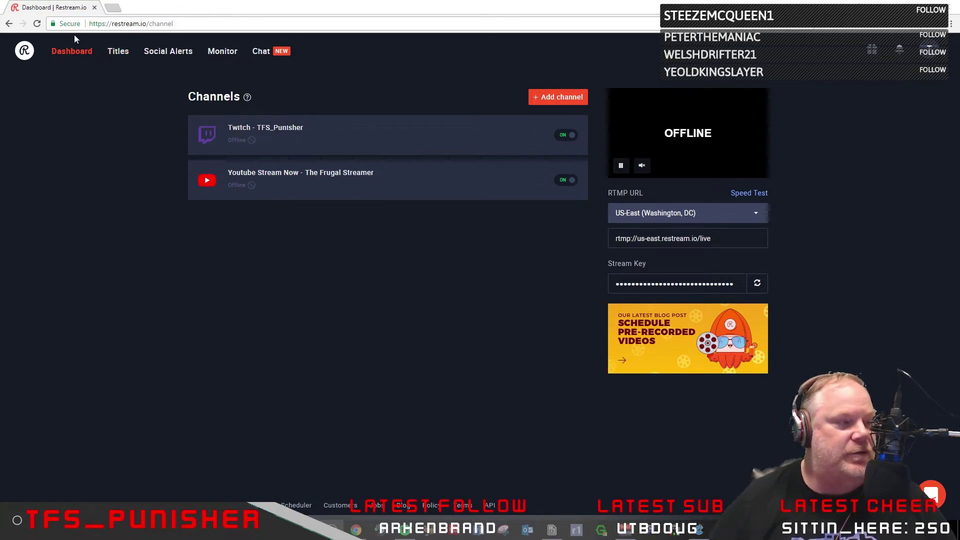
- Add Mixer as a new Restream channel via Connect Mixer and approve its permission request
{"action": "mouse_move", "coordinate": [247, 97]}
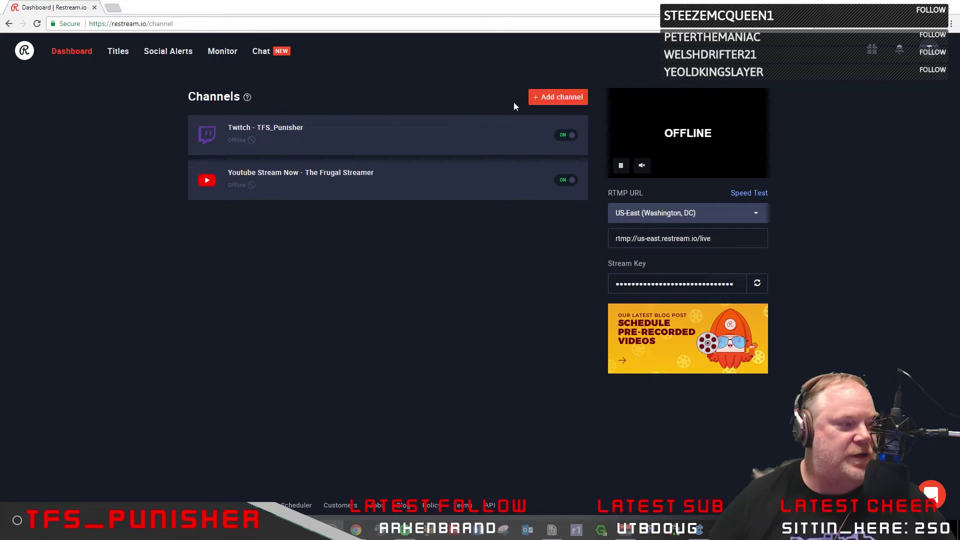
{"action": "left_click", "coordinate": [556, 97]}
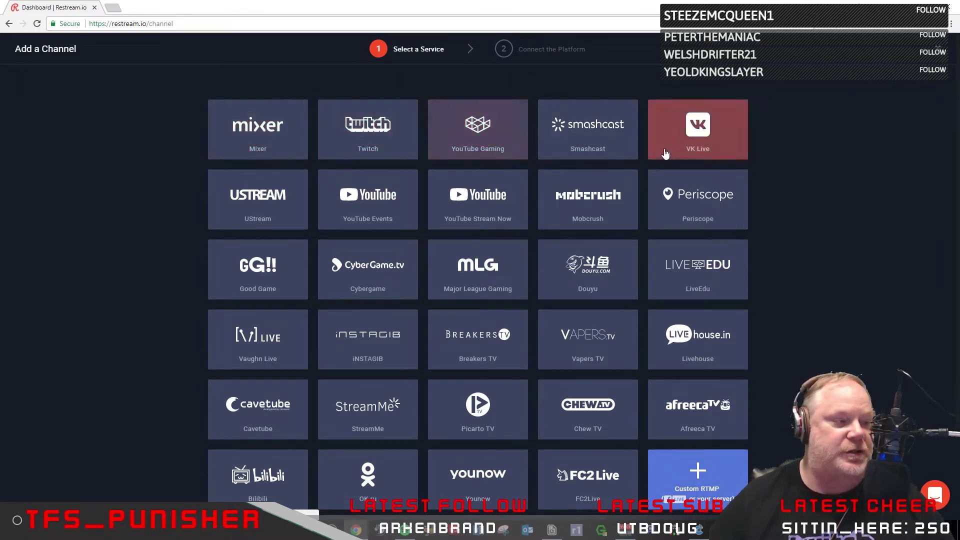
{"action": "left_click", "coordinate": [237, 149]}
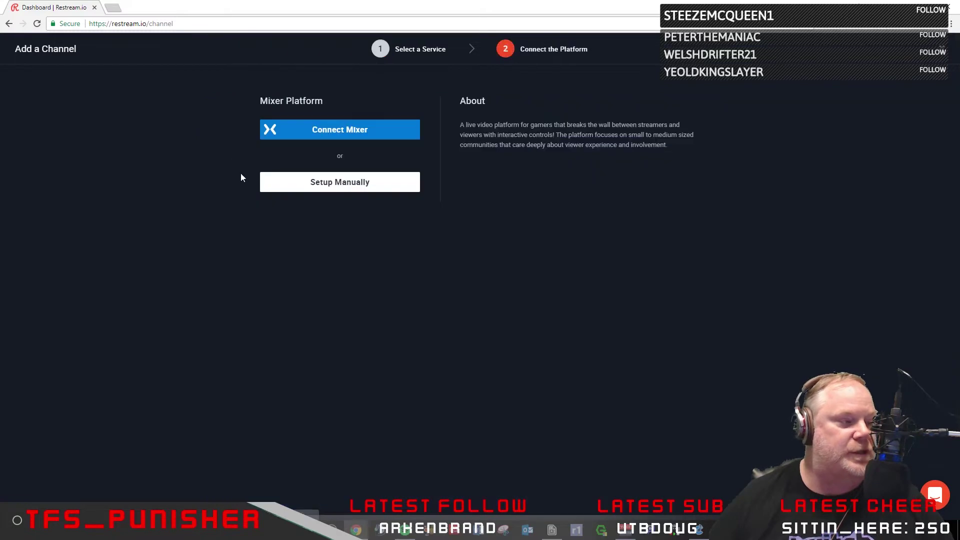
{"action": "left_click", "coordinate": [339, 131]}
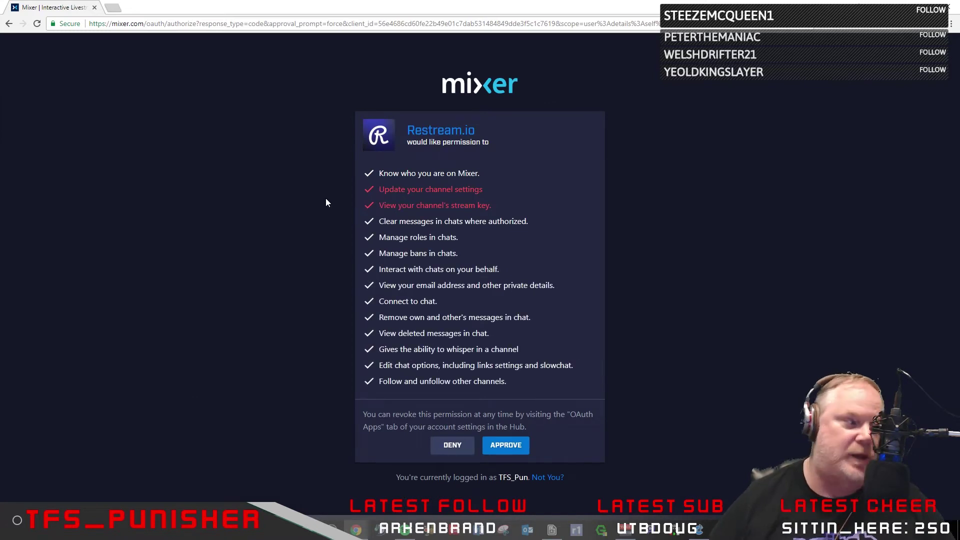
{"action": "left_click", "coordinate": [510, 450]}
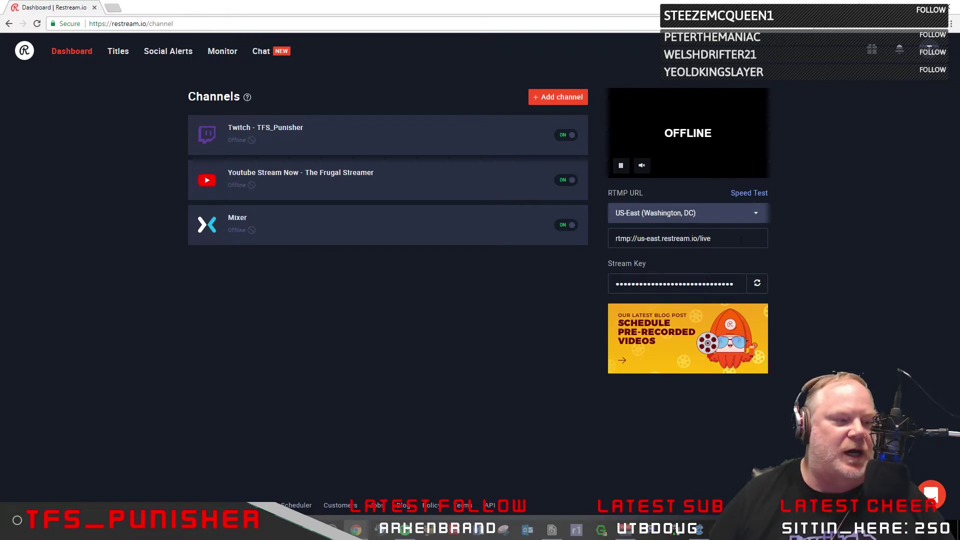
- Select the full RTMP server address on the Restream dashboard
{"action": "left_click", "coordinate": [643, 239]}
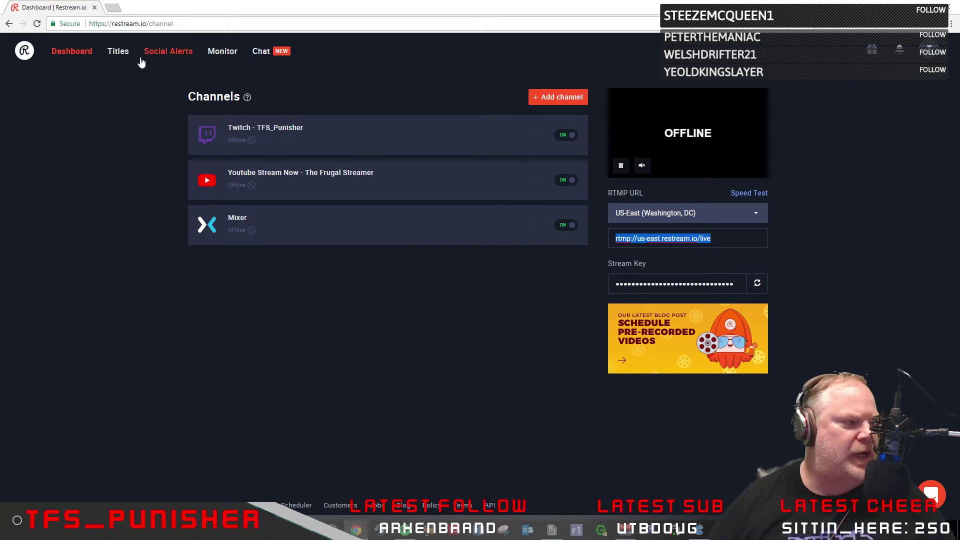
{"action": "left_click", "coordinate": [120, 49]}
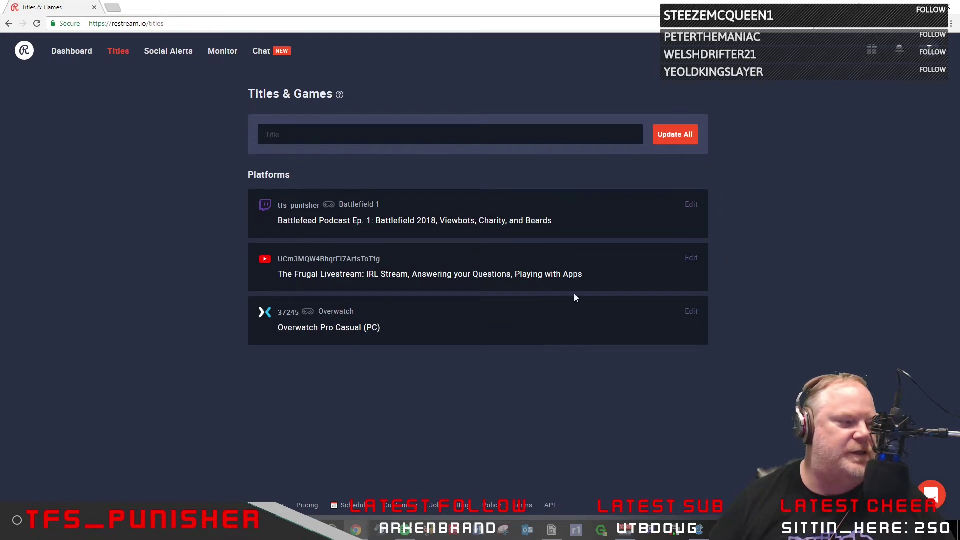
{"action": "left_click", "coordinate": [182, 55]}
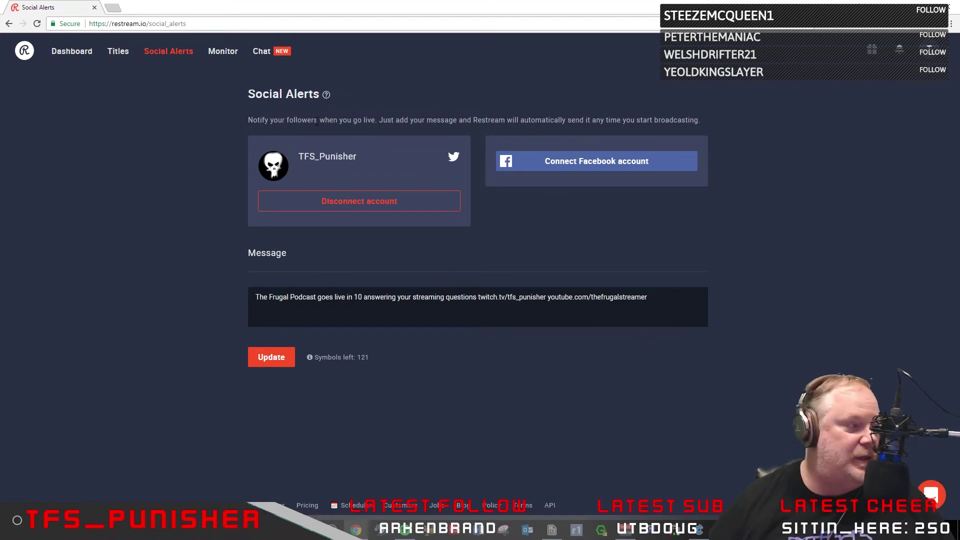
{"action": "left_click", "coordinate": [220, 51]}
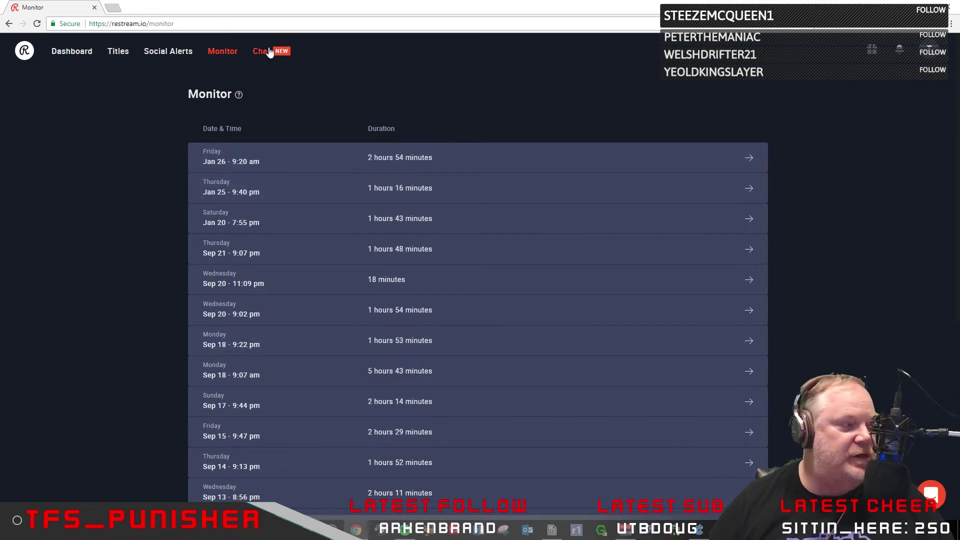
{"action": "left_click", "coordinate": [266, 52]}
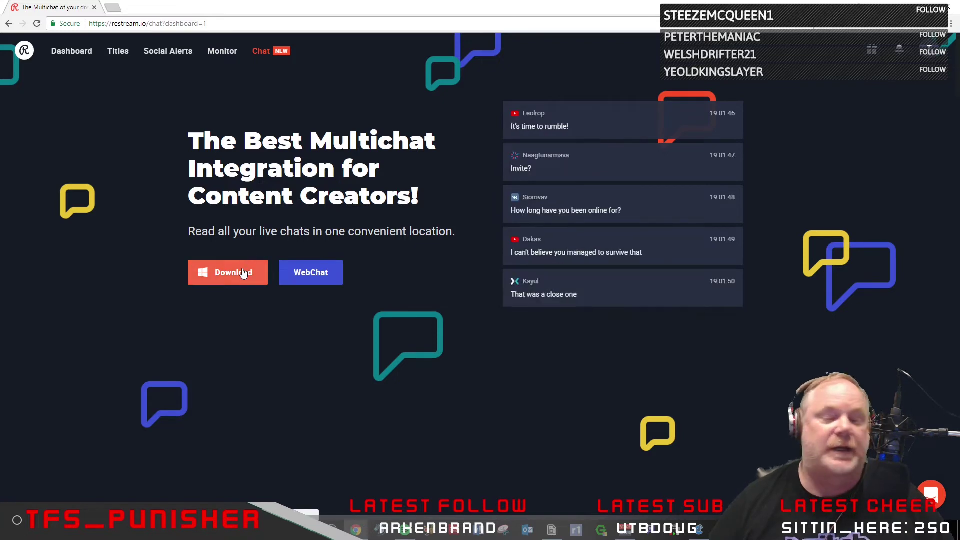
{"action": "left_click", "coordinate": [82, 48]}
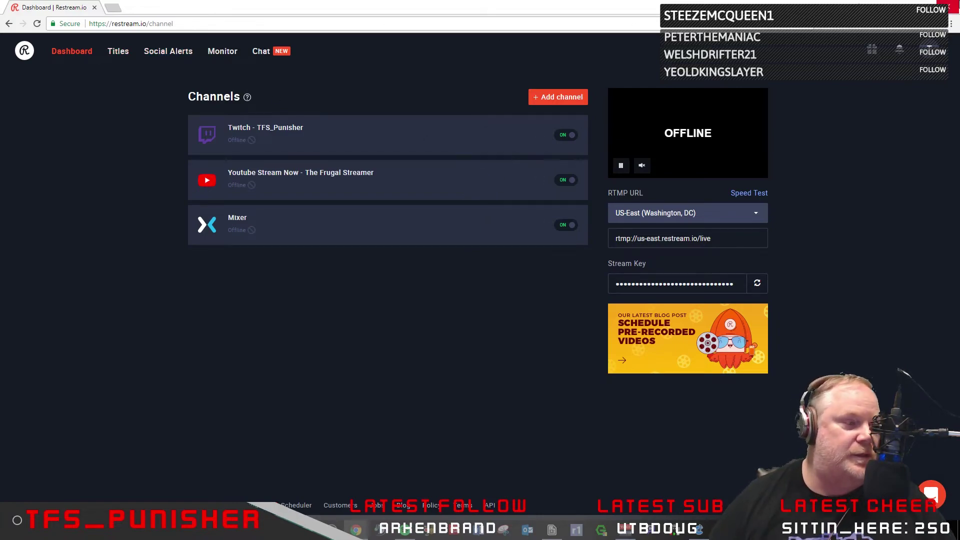
- Close the Chrome window holding the Restream dashboard
{"action": "left_click", "coordinate": [948, 6]}
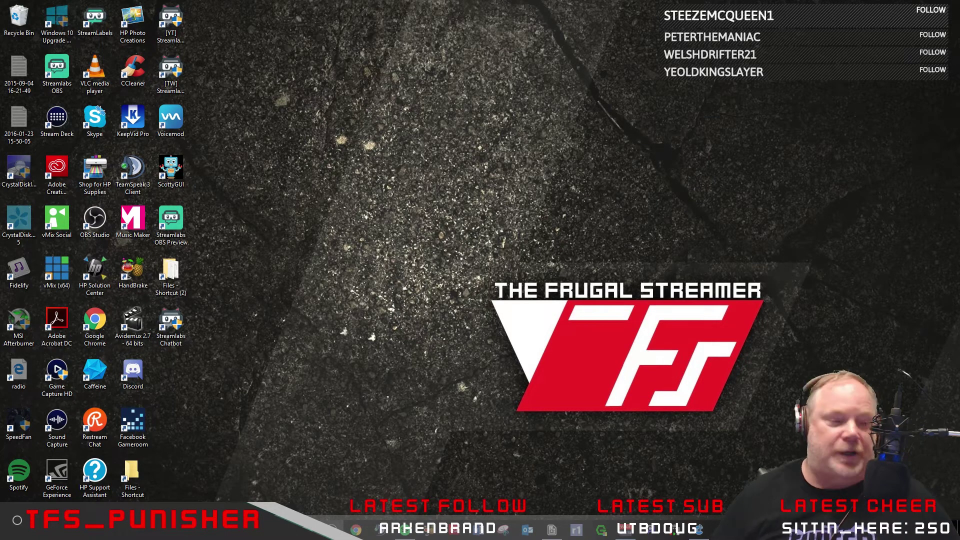
- Launch Restream Chat, dismiss the What's new notes, and log in with the account password
{"action": "double_click", "coordinate": [94, 424]}
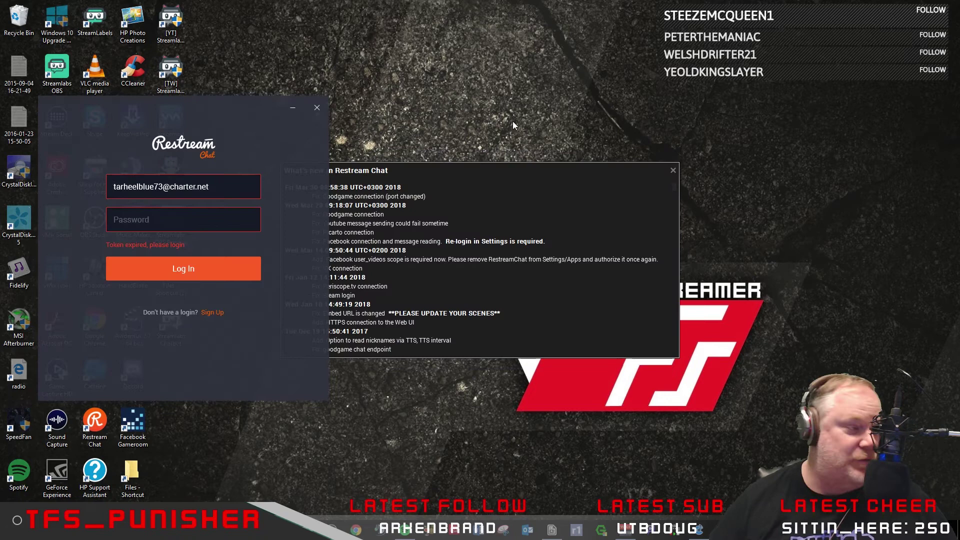
{"action": "left_click", "coordinate": [670, 170]}
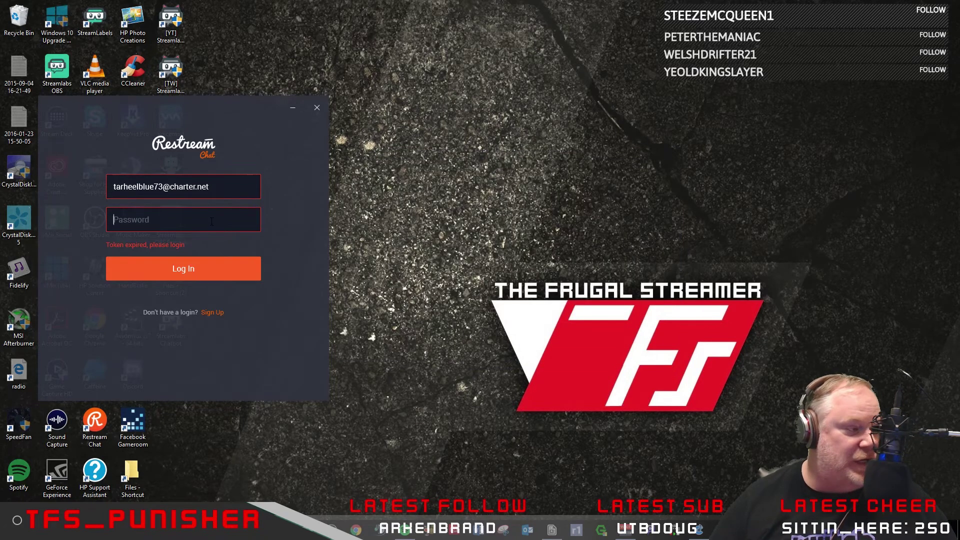
{"action": "type", "text": "*"}
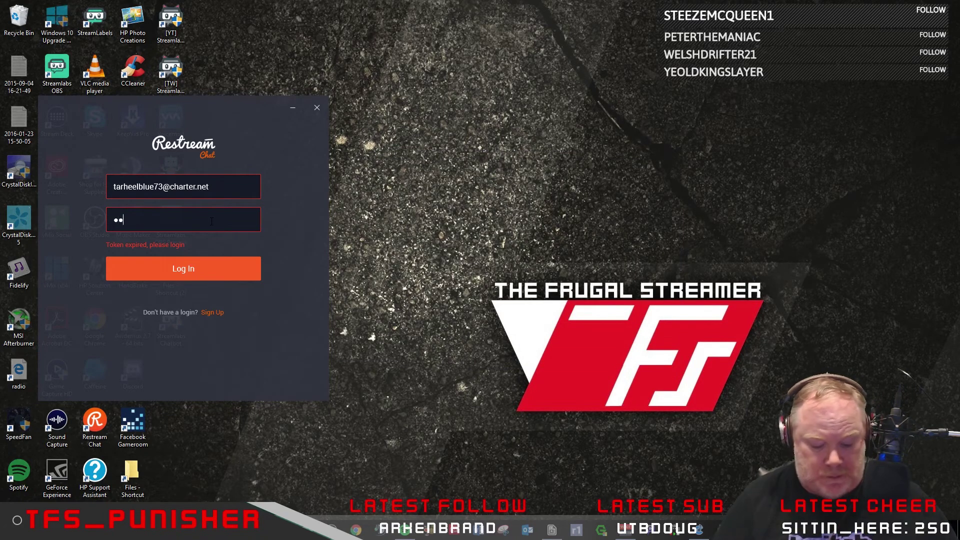
{"action": "type", "text": "********"}
{"action": "key", "text": "Return"}
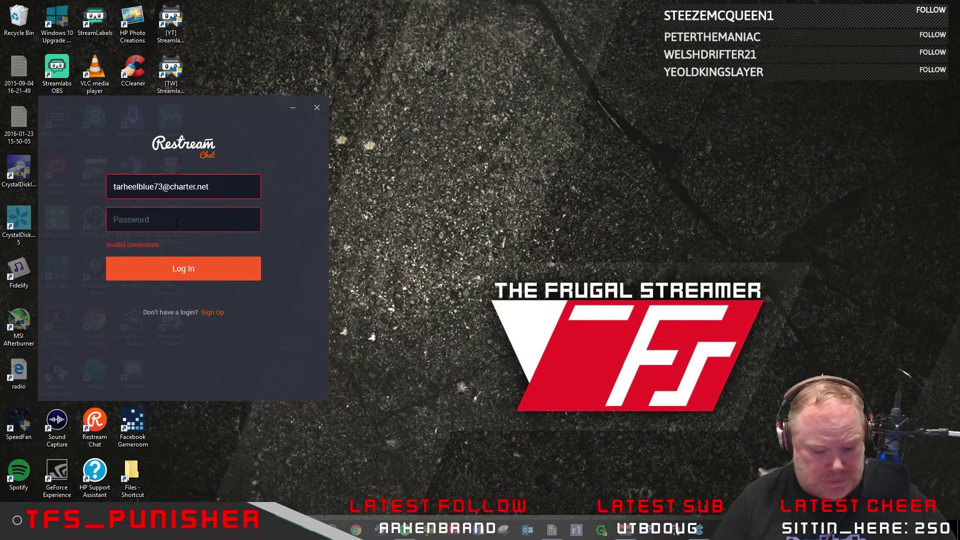
{"action": "type", "text": "**"}
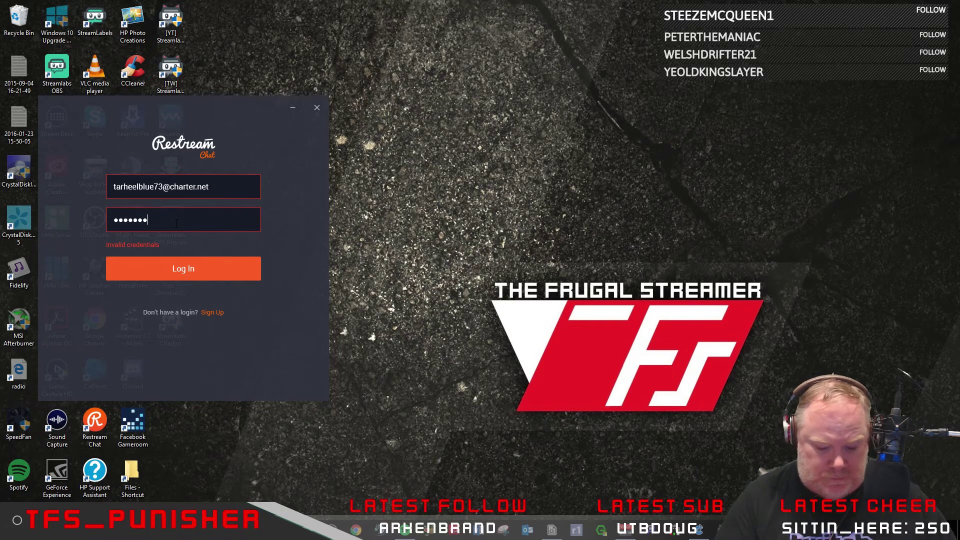
{"action": "key", "text": "Return"}
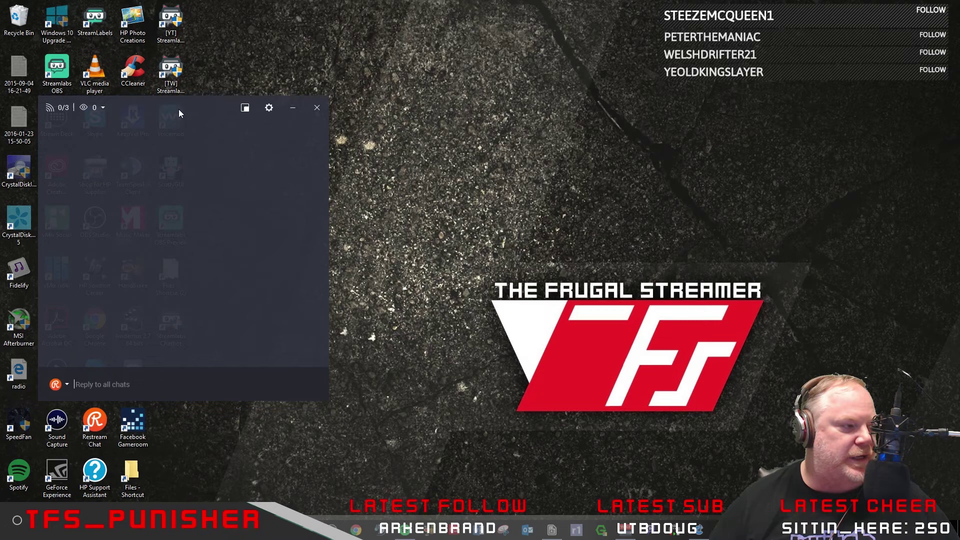
- Centre the chat window and choose 'enable reply' on the Mixer row to reach Settings > Accounts
{"action": "left_click_drag", "start_coordinate": [179, 109], "coordinate": [516, 106]}
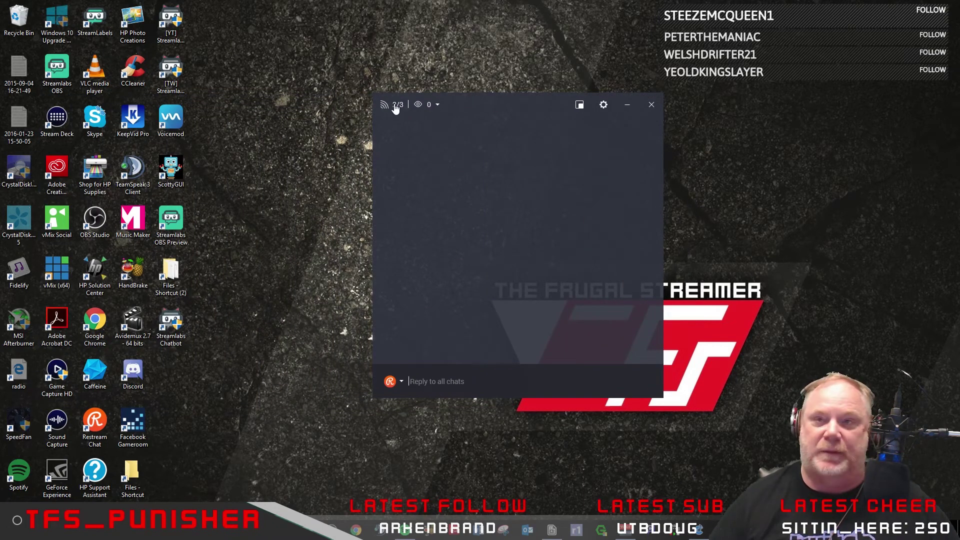
{"action": "left_click", "coordinate": [395, 108]}
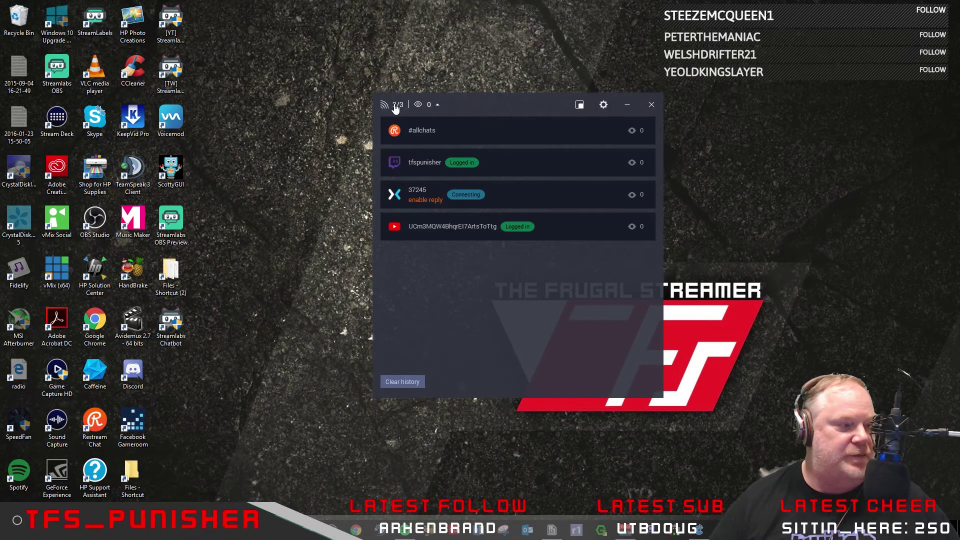
{"action": "left_click", "coordinate": [429, 201]}
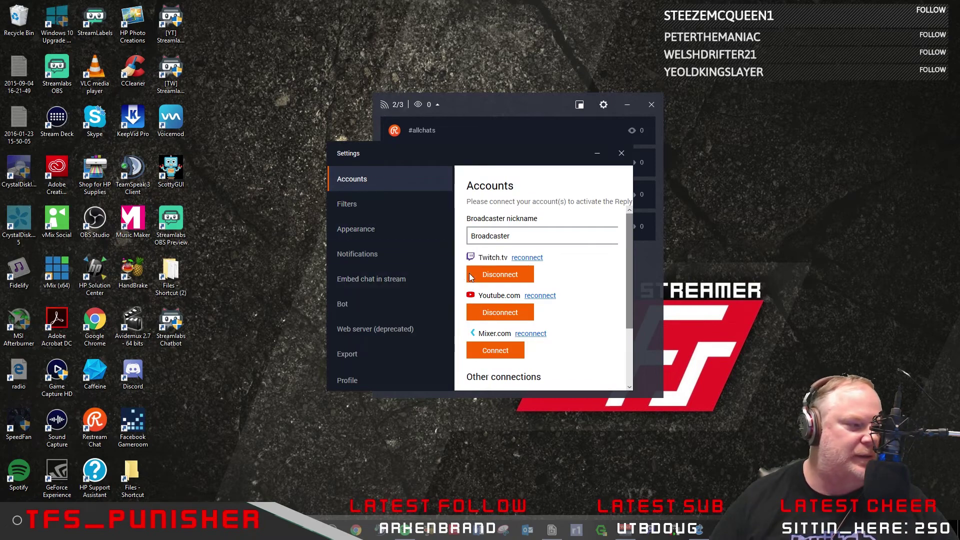
{"action": "left_click", "coordinate": [492, 352]}
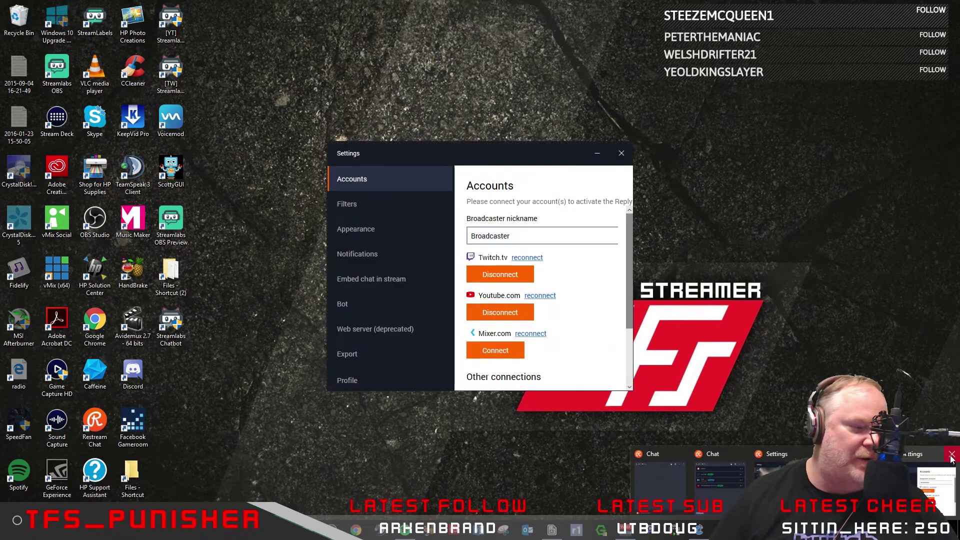
- Close the Settings window and both chat windows, then bring the chat window back up
{"action": "left_click", "coordinate": [952, 455]}
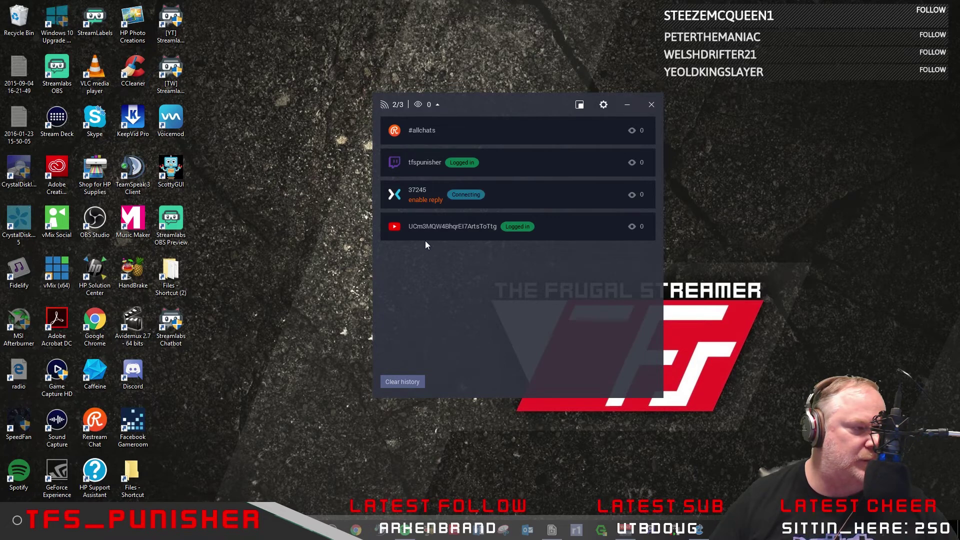
{"action": "mouse_move", "coordinate": [700, 529]}
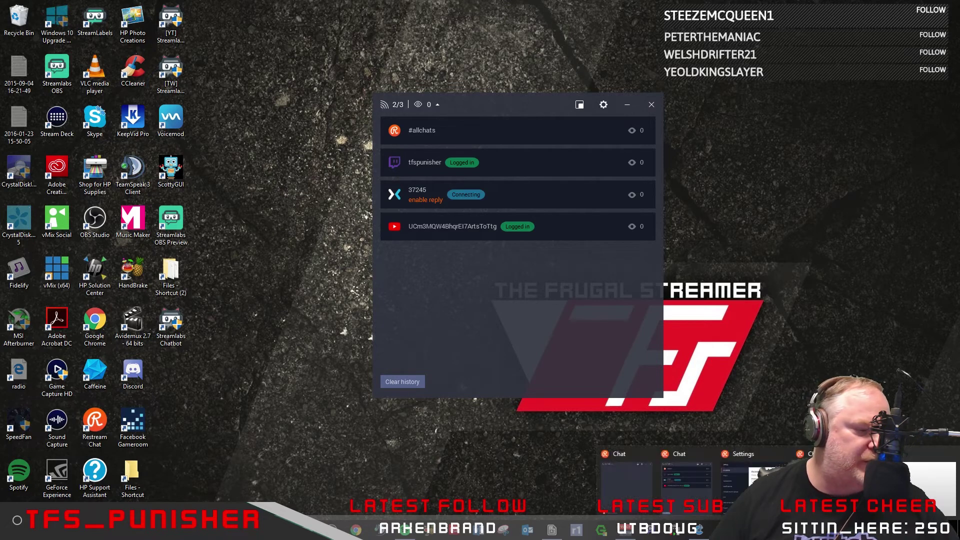
{"action": "left_click", "coordinate": [919, 456]}
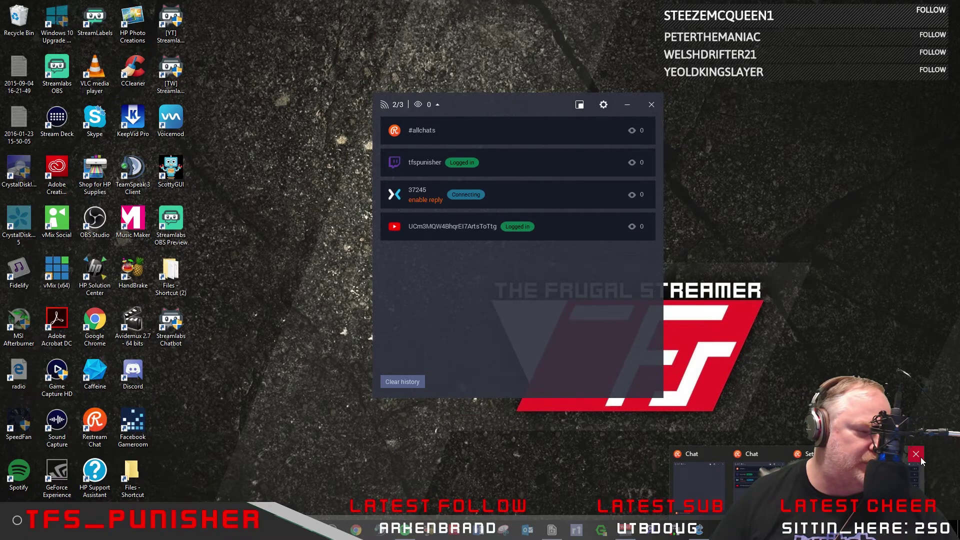
{"action": "left_click", "coordinate": [918, 456]}
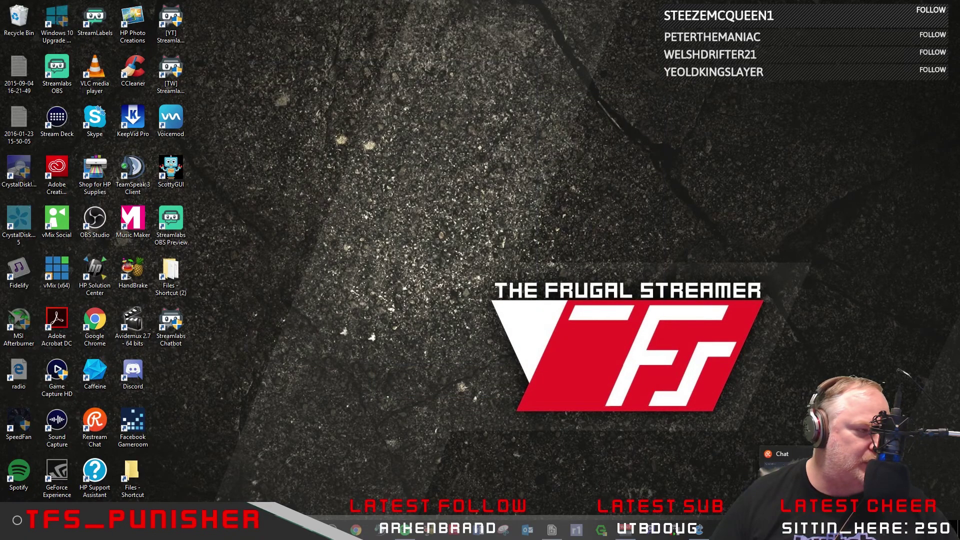
{"action": "left_click", "coordinate": [783, 456]}
- Centre the chat and check the channel list and reply targets show Twitch, YouTube and Mixer
{"action": "left_click_drag", "start_coordinate": [147, 141], "coordinate": [470, 133]}
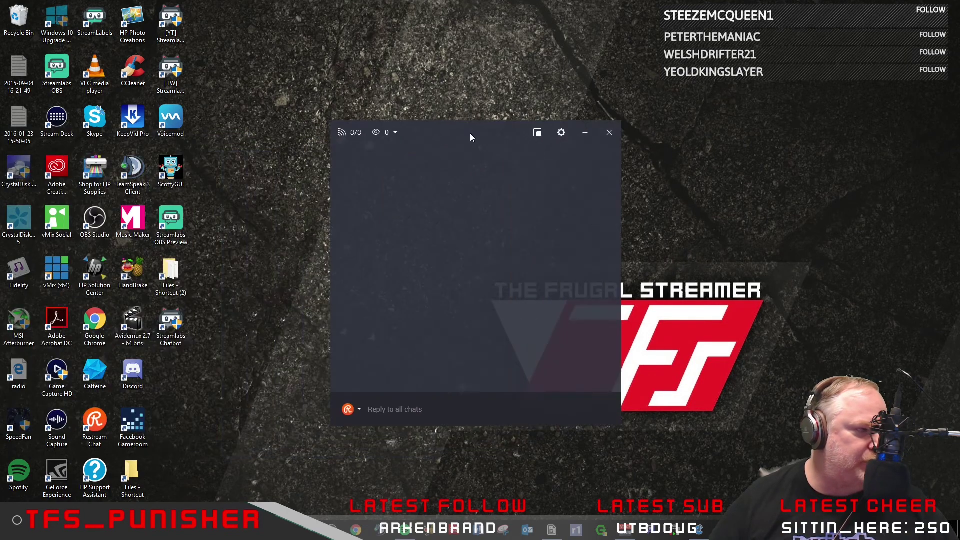
{"action": "left_click", "coordinate": [341, 133]}
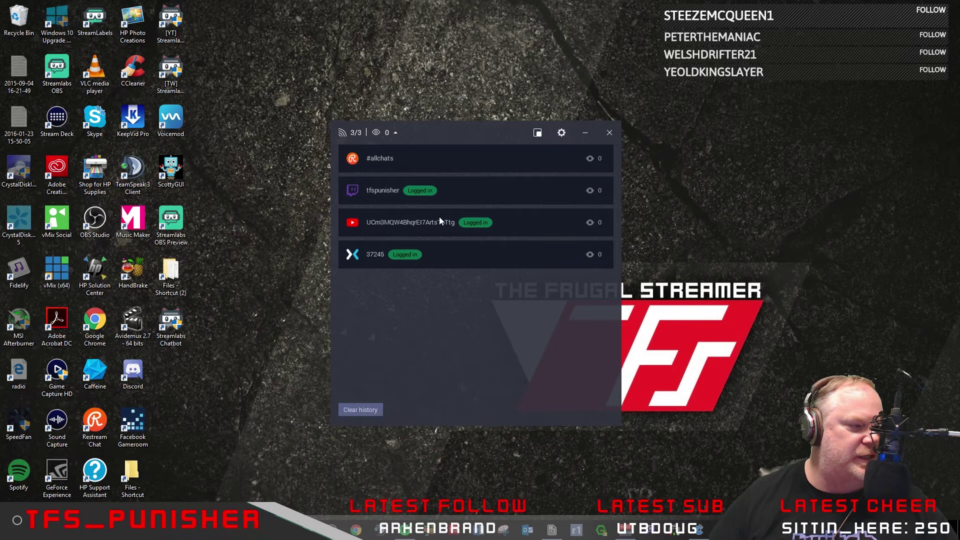
{"action": "left_click", "coordinate": [368, 169]}
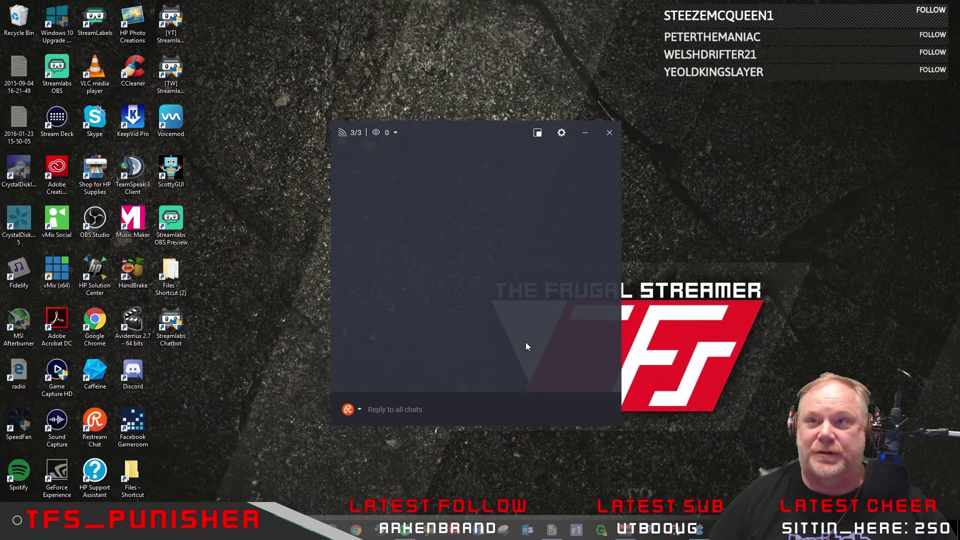
{"action": "left_click", "coordinate": [358, 409]}
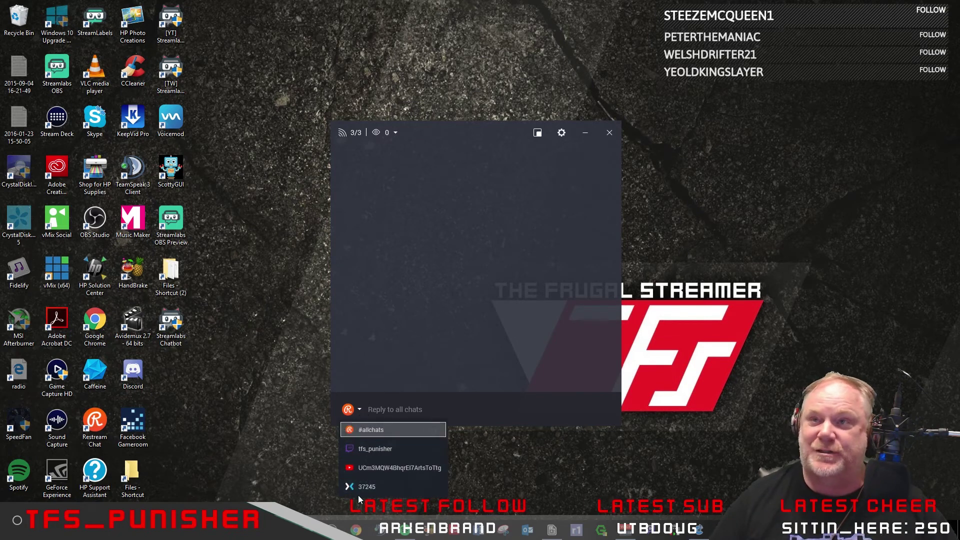
{"action": "left_click", "coordinate": [360, 409]}
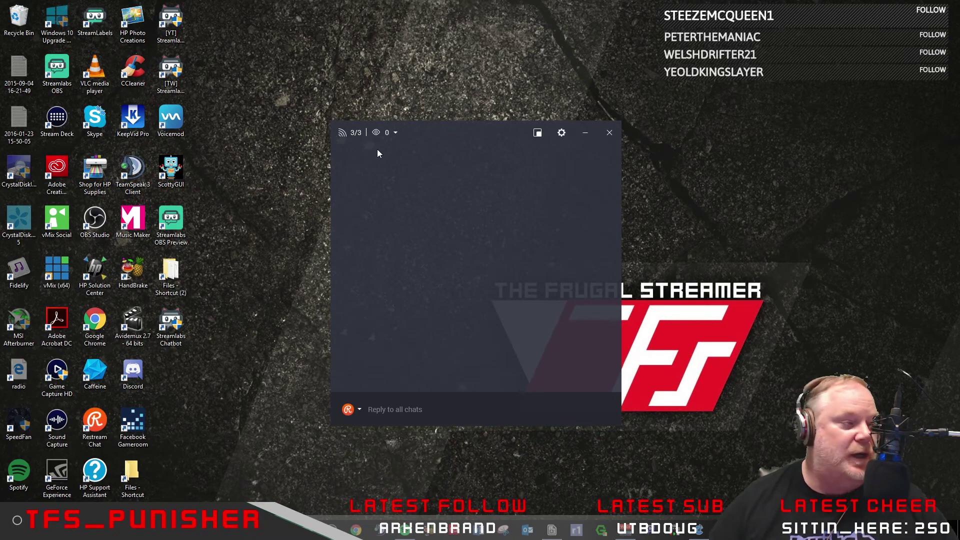
- Move the chat window to the top centre of the screen, left of the follower overlay
{"action": "left_click_drag", "start_coordinate": [455, 133], "coordinate": [601, 39]}
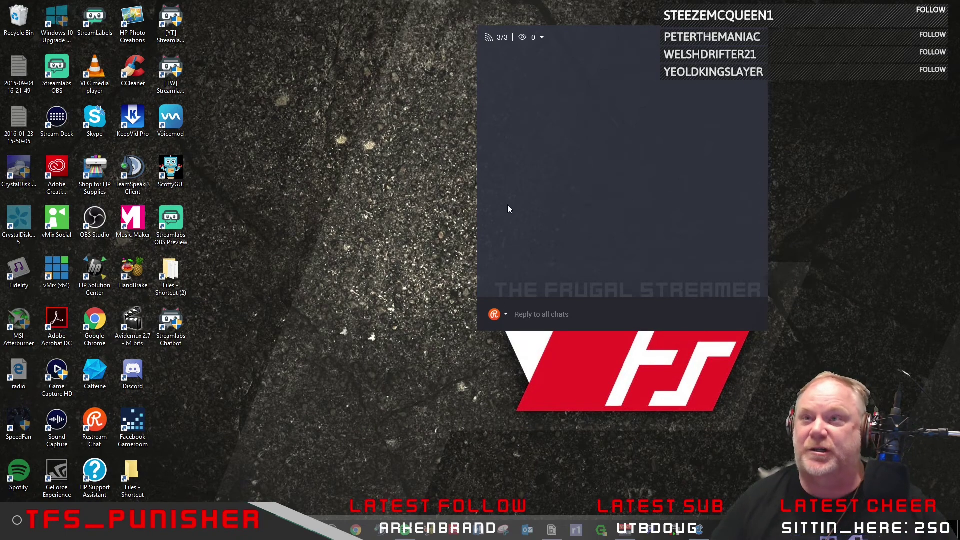
{"action": "left_click_drag", "start_coordinate": [603, 41], "coordinate": [532, 34]}
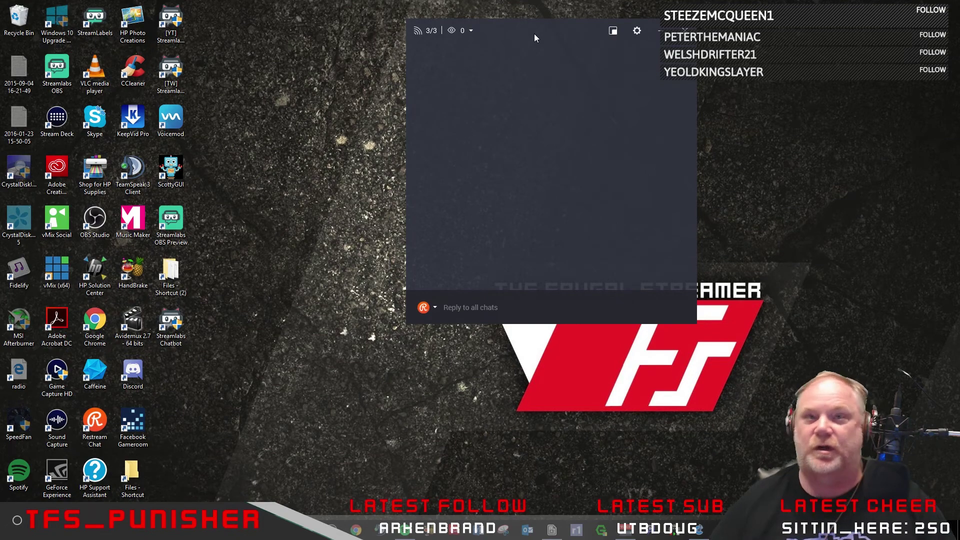
{"action": "left_click_drag", "start_coordinate": [531, 31], "coordinate": [517, 36]}
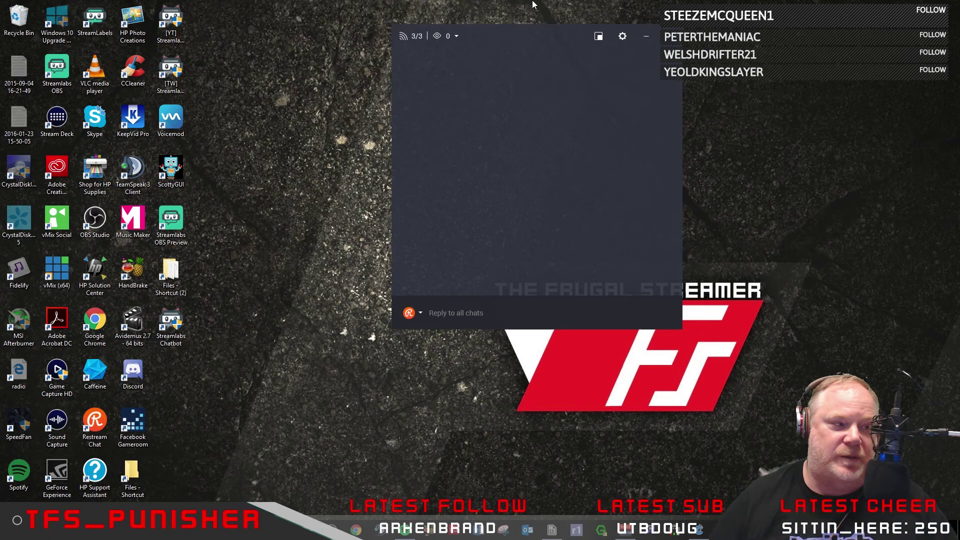
{"action": "left_click_drag", "start_coordinate": [537, 36], "coordinate": [516, 49]}
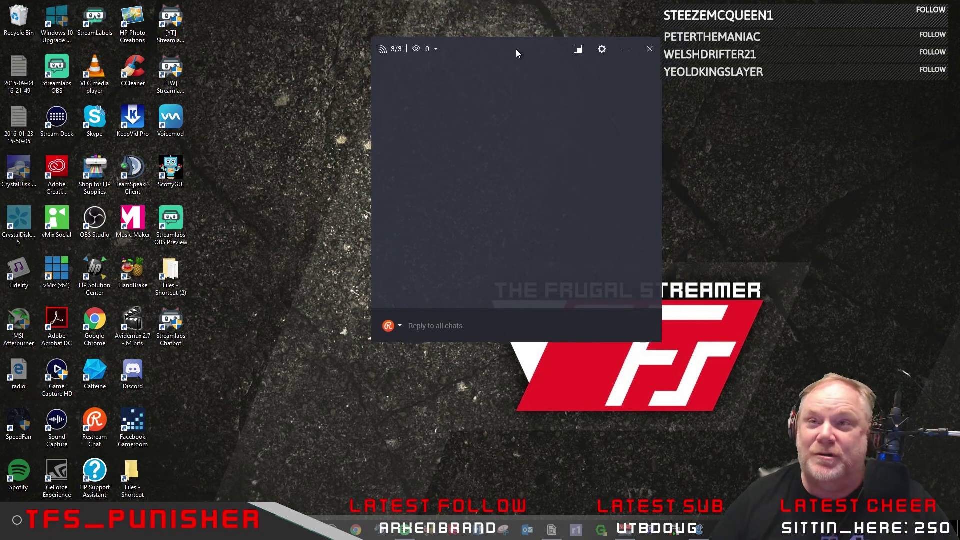